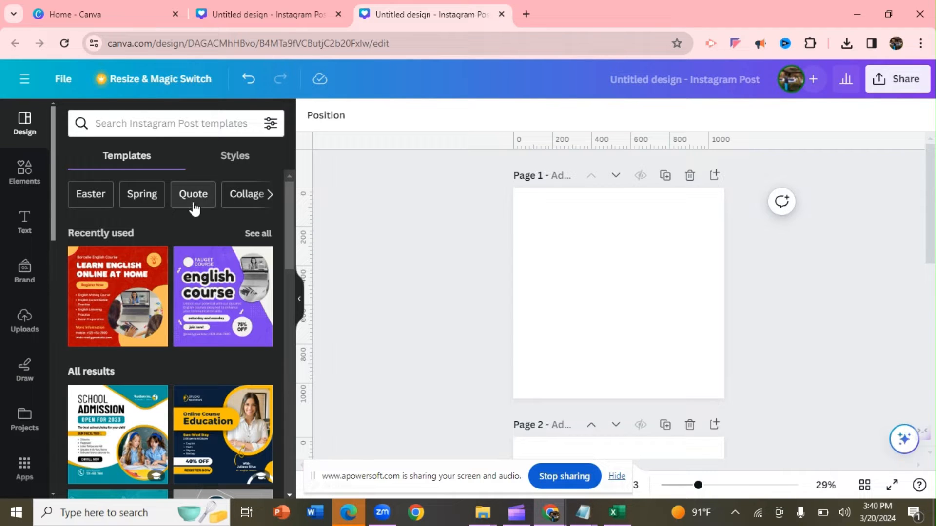
pyautogui.click(25, 467)
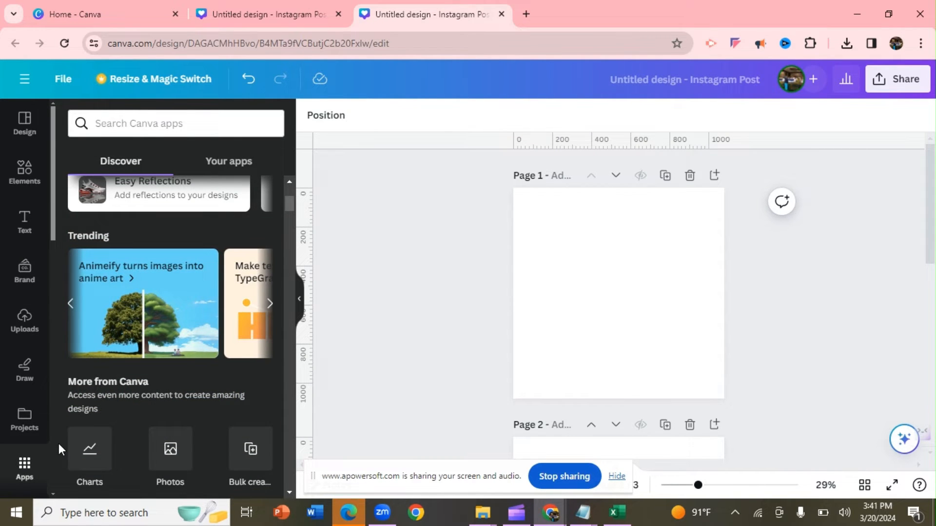
pyautogui.click(147, 302)
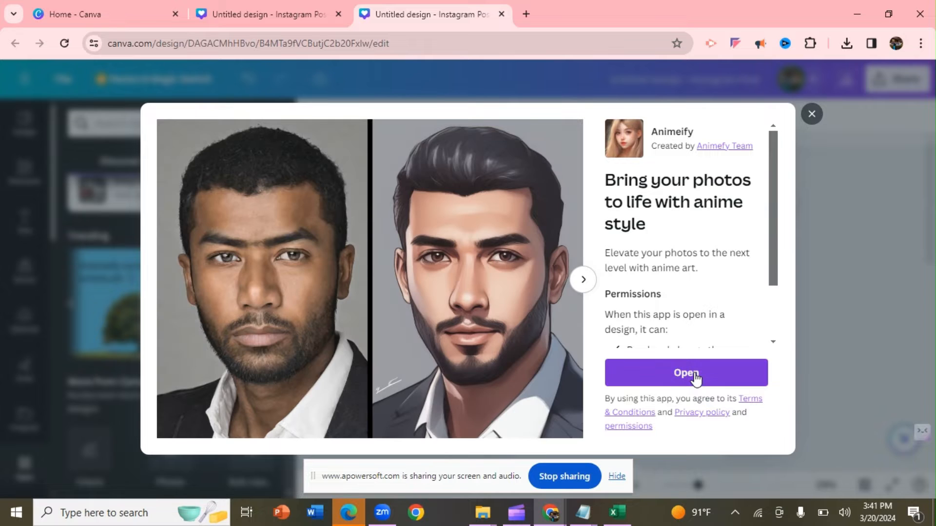
pyautogui.click(696, 377)
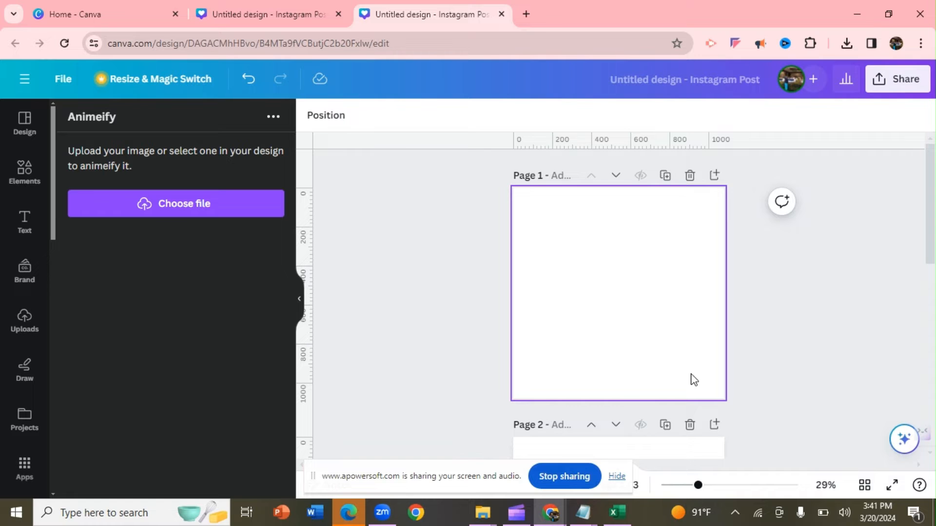
pyautogui.click(148, 199)
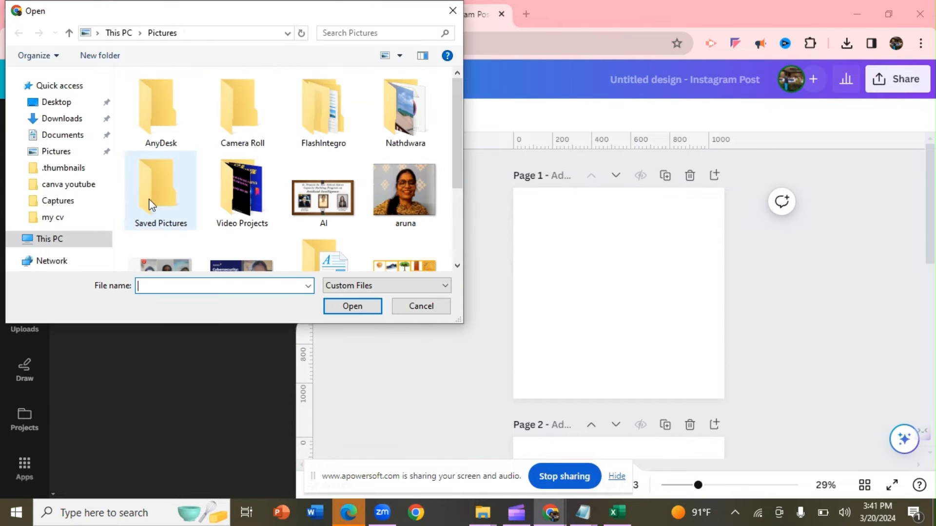
pyautogui.click(453, 10)
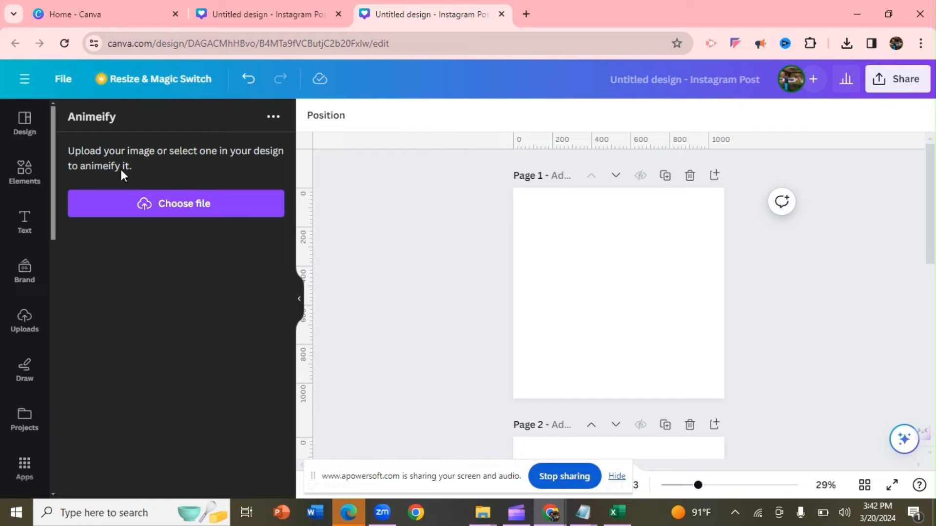
# - Place the uploaded photo of the three pointing people on page 1, enlarged to the full page width and roughly centred vertically
pyautogui.click(29, 330)
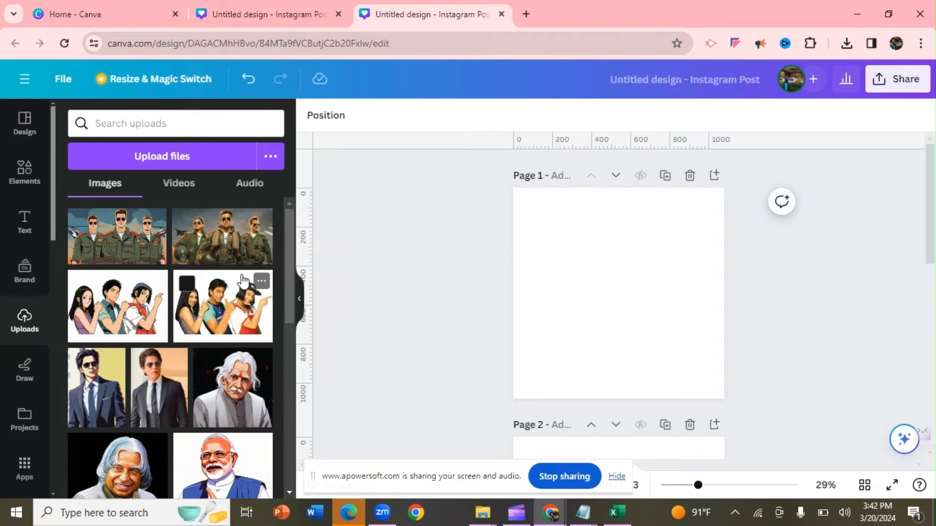
pyautogui.click(234, 293)
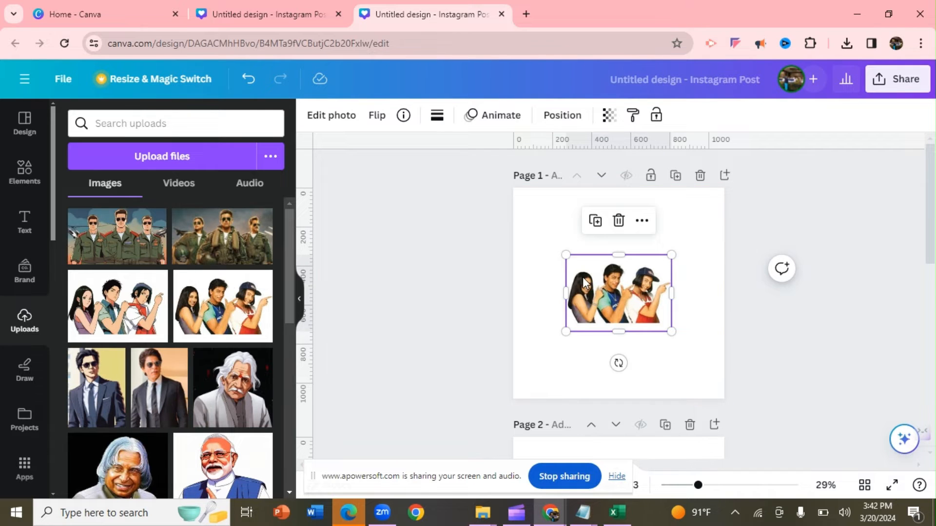
pyautogui.moveTo(564, 255); pyautogui.dragTo(512, 213)
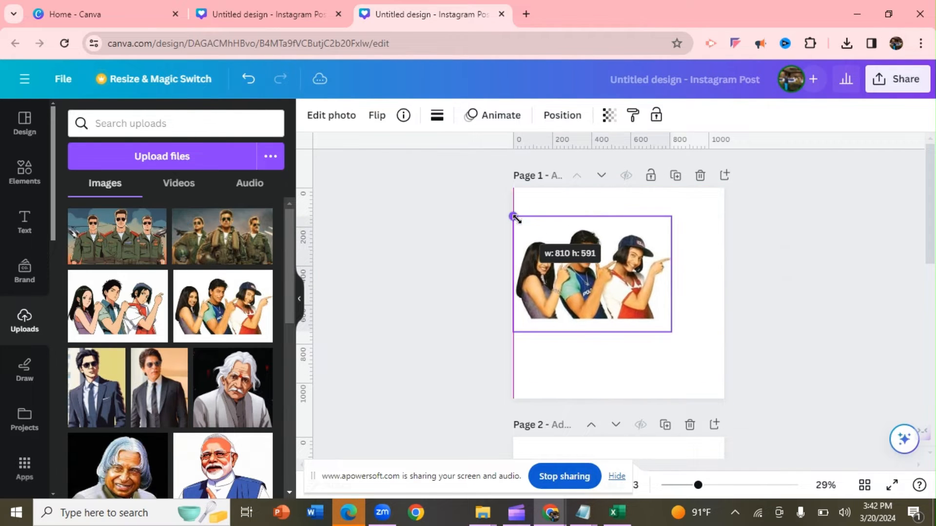
pyautogui.moveTo(675, 216); pyautogui.dragTo(730, 214)
pyautogui.moveTo(710, 331); pyautogui.dragTo(723, 341)
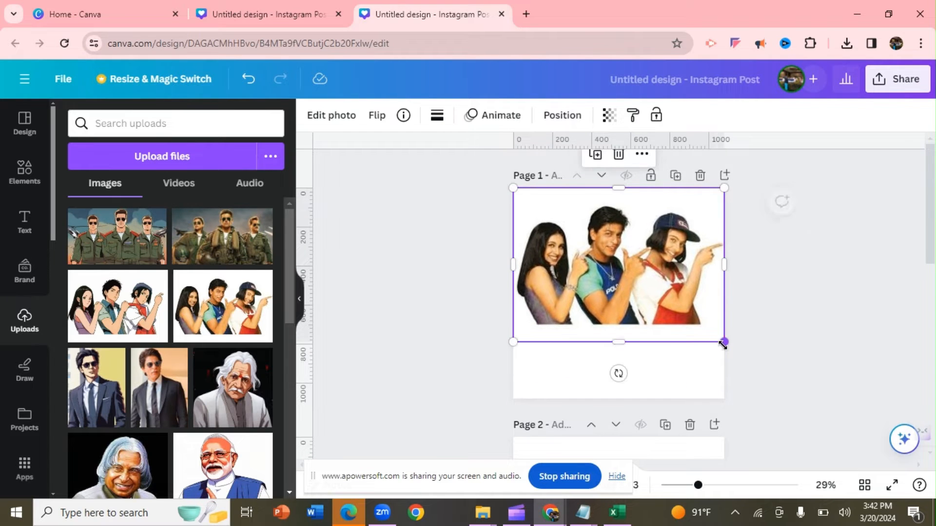
pyautogui.moveTo(687, 312); pyautogui.dragTo(687, 334)
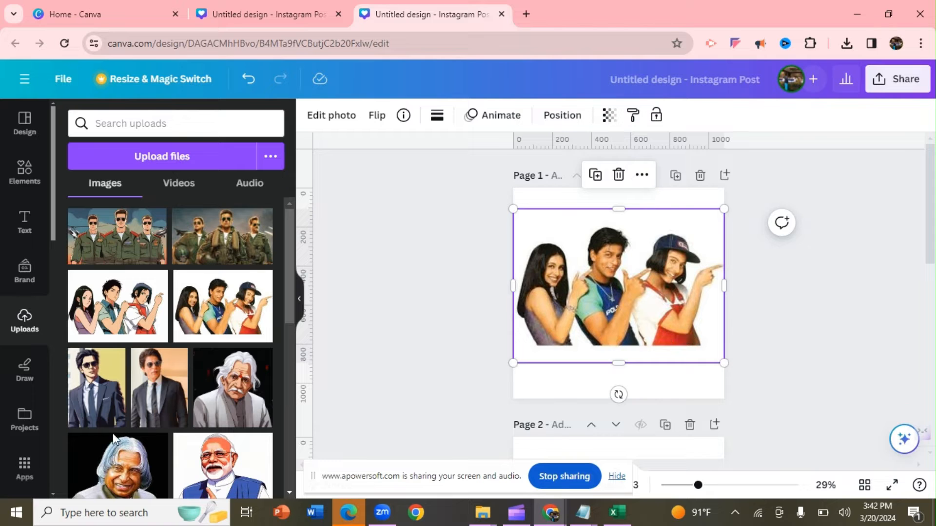
# - Convert the selected photo on page 1 to anime style with the Animeify app, replacing the original
pyautogui.click(26, 466)
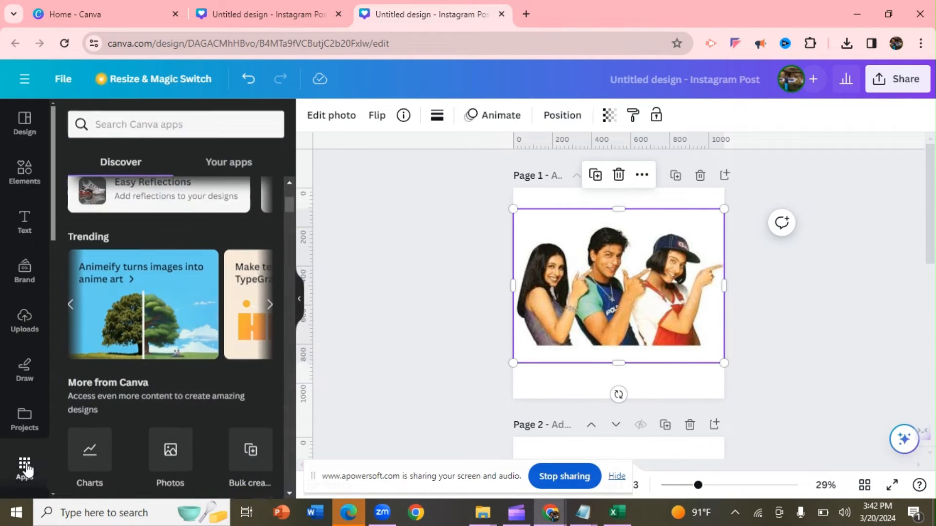
pyautogui.click(123, 284)
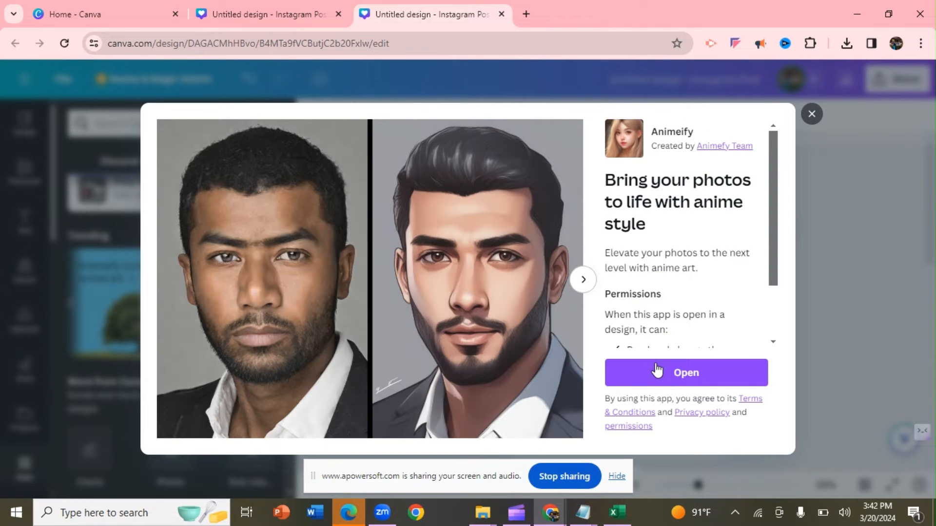
pyautogui.click(658, 371)
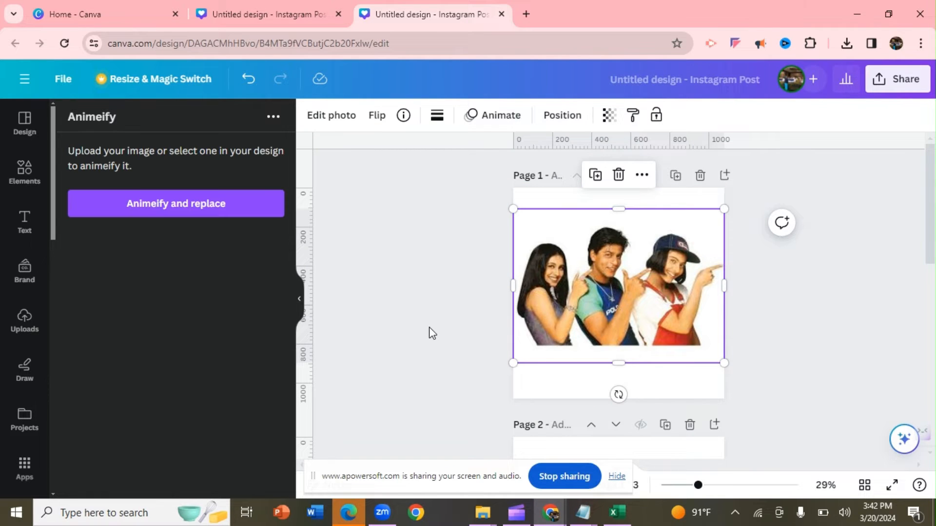
pyautogui.click(239, 208)
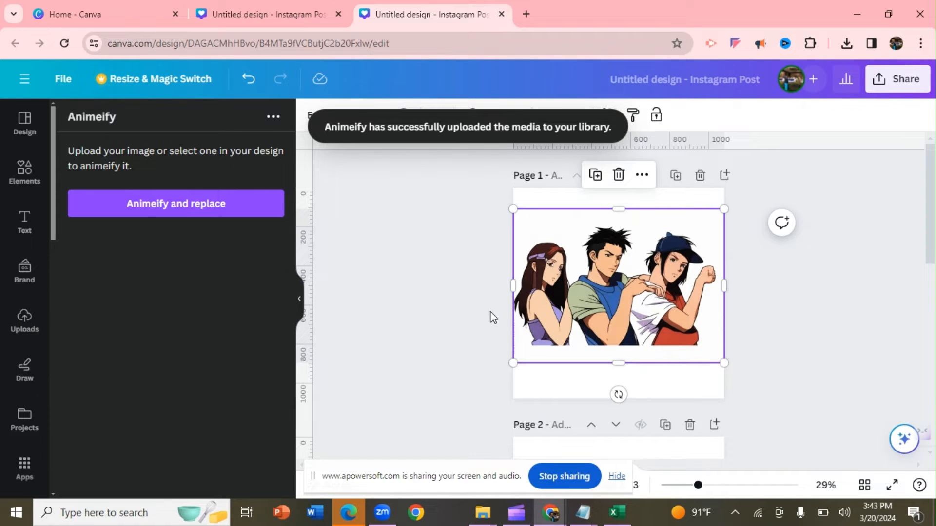
# - Place the uploaded photo of the bearded man in the striped vest on page 2 and enlarge it to nearly fill the page
pyautogui.scroll(-3, 756, 232)
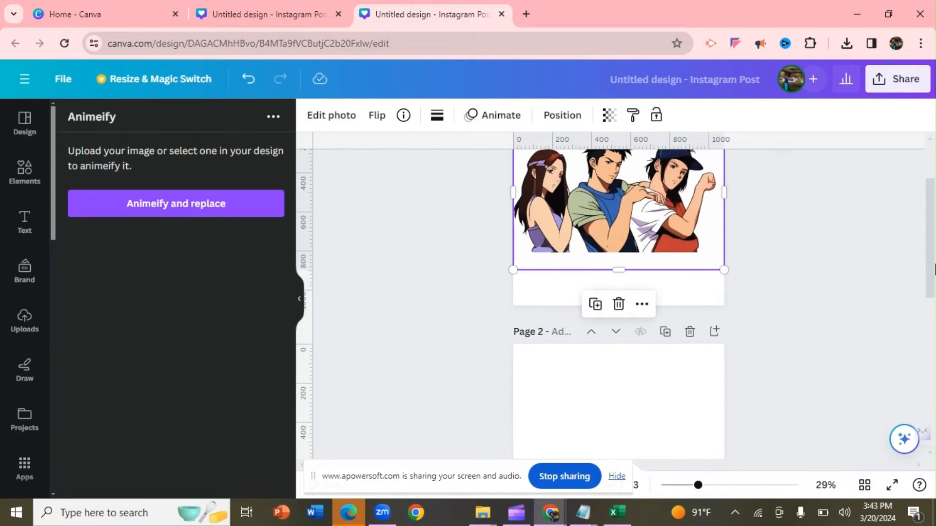
pyautogui.click(671, 437)
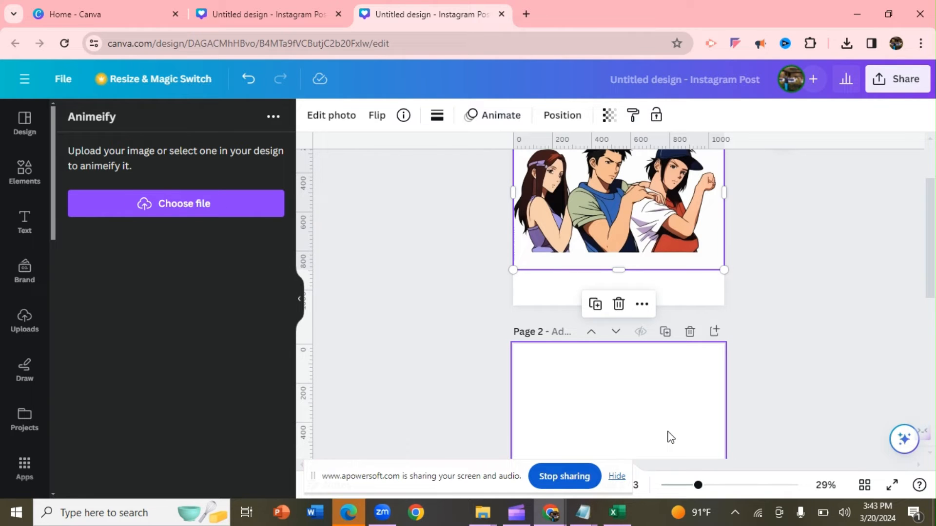
pyautogui.click(30, 327)
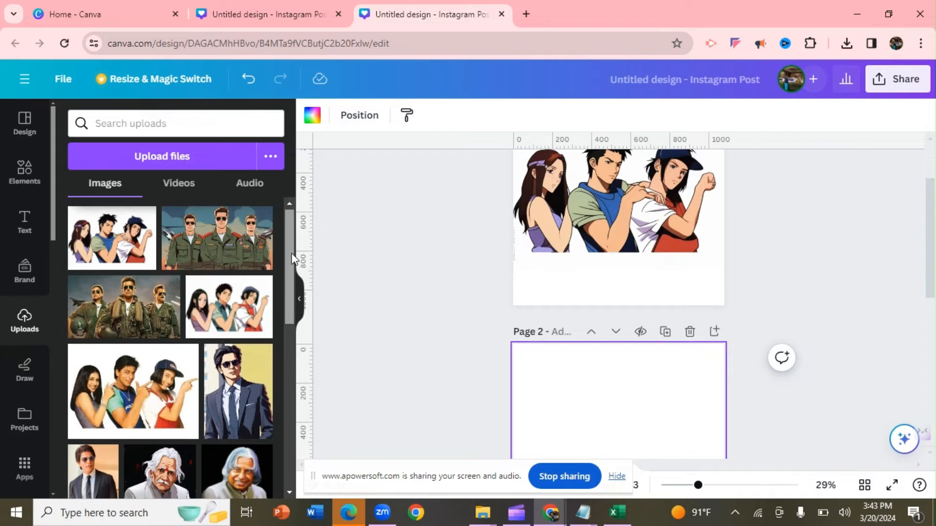
pyautogui.moveTo(288, 248); pyautogui.dragTo(303, 332)
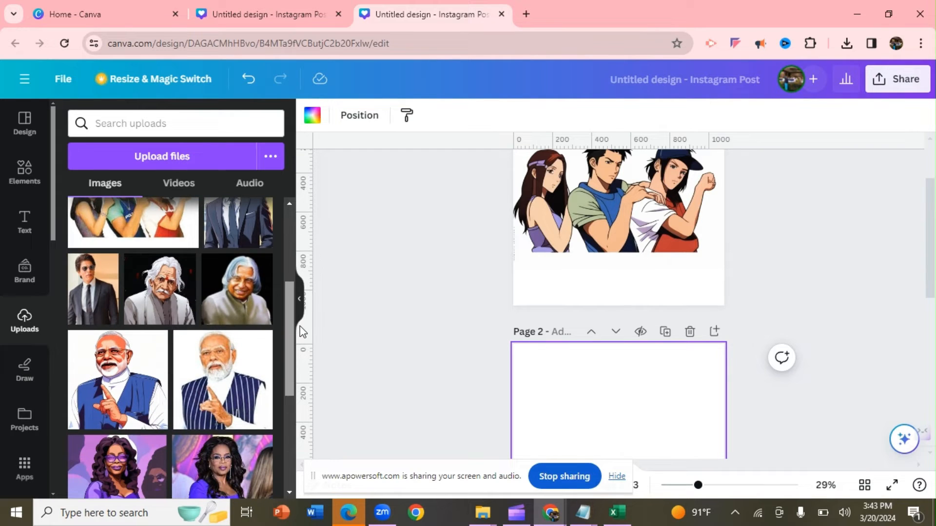
pyautogui.click(241, 372)
pyautogui.scroll(-4, 560, 217)
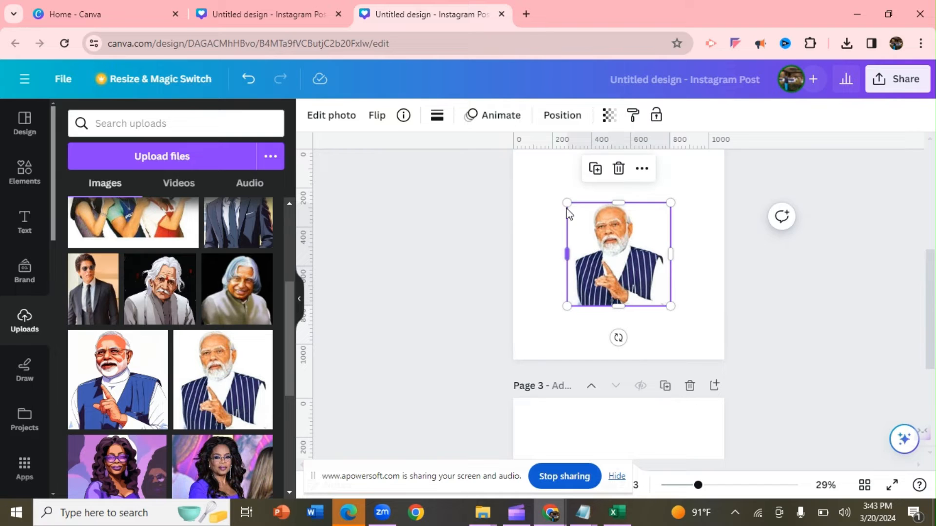
pyautogui.moveTo(566, 202); pyautogui.dragTo(521, 158)
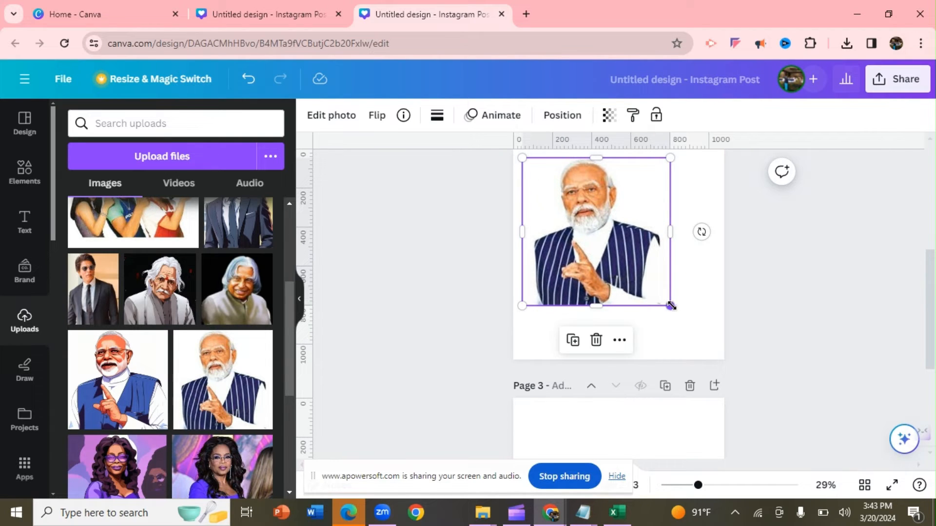
pyautogui.moveTo(666, 305); pyautogui.dragTo(704, 339)
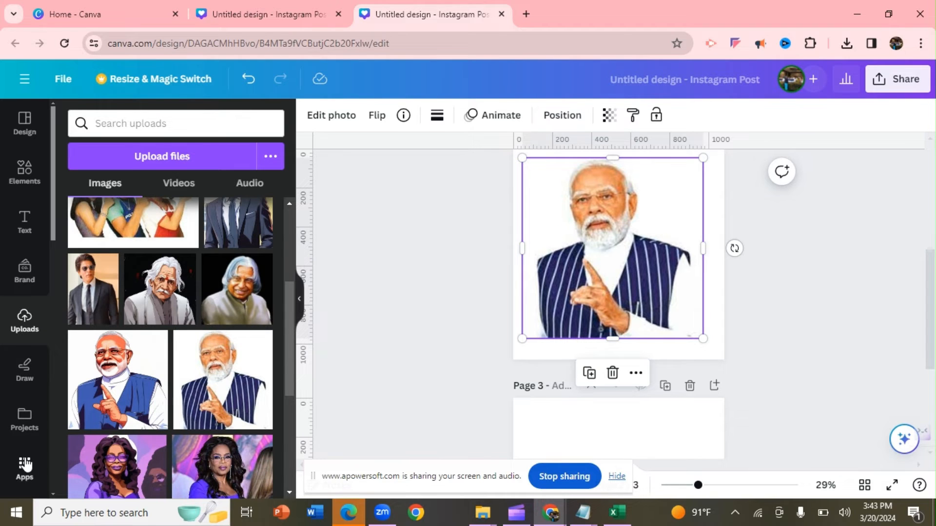
# - Animeify the photo of the bearded man on page 2 and replace the original with the result
pyautogui.click(25, 466)
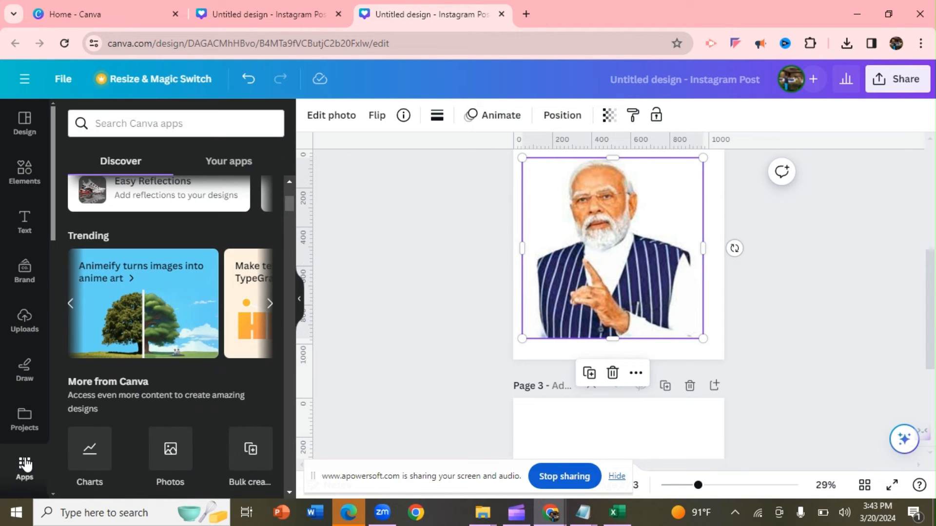
pyautogui.click(123, 294)
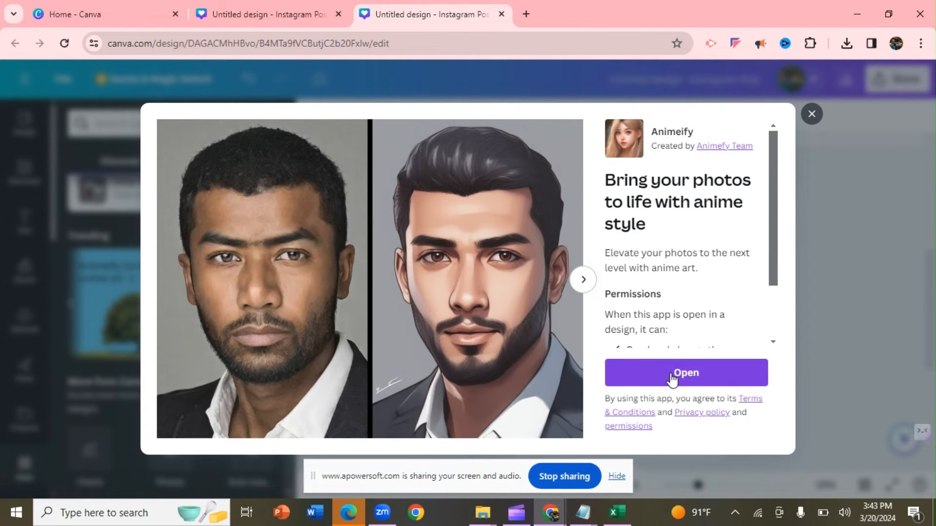
pyautogui.click(670, 373)
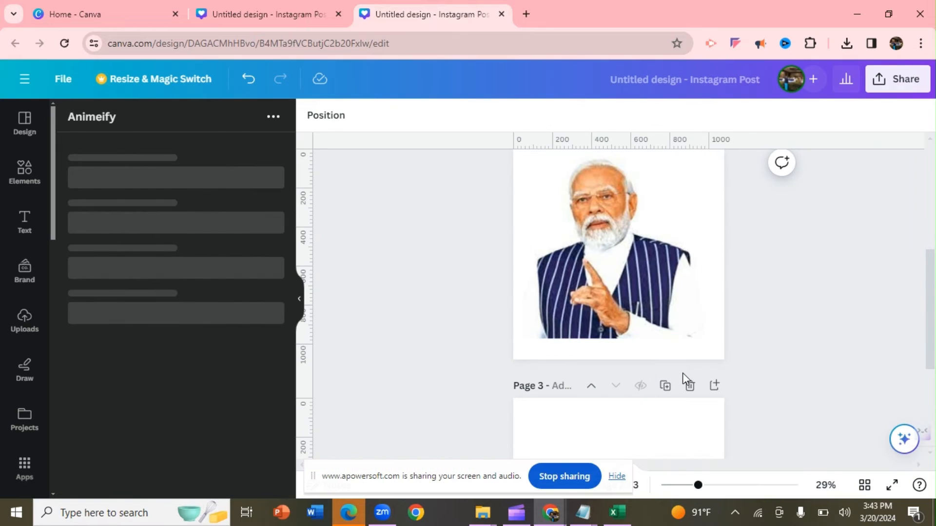
pyautogui.click(607, 264)
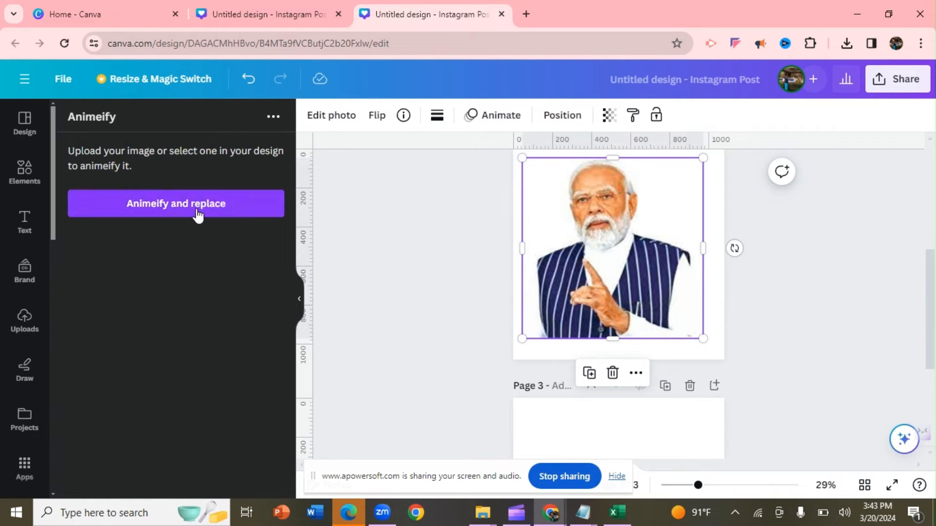
pyautogui.click(196, 207)
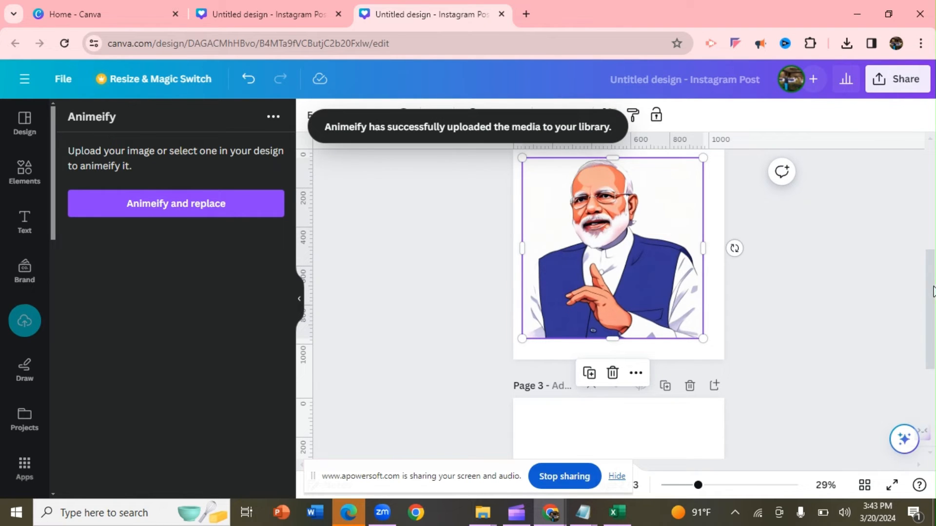
# - Place the uploaded photo of the three pilots in sunglasses on page 3, enlarged to the full page width and extended downward
pyautogui.scroll(-3, 932, 291)
pyautogui.click(626, 398)
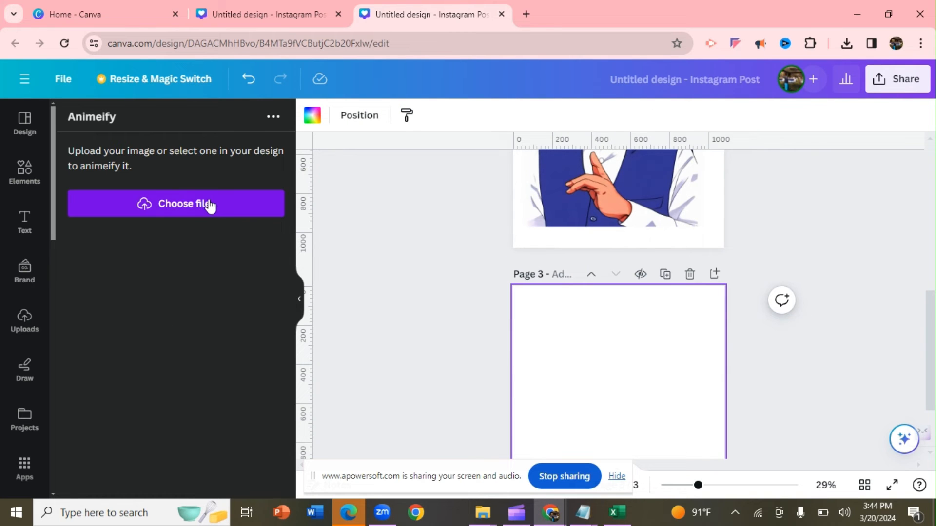
pyautogui.click(31, 338)
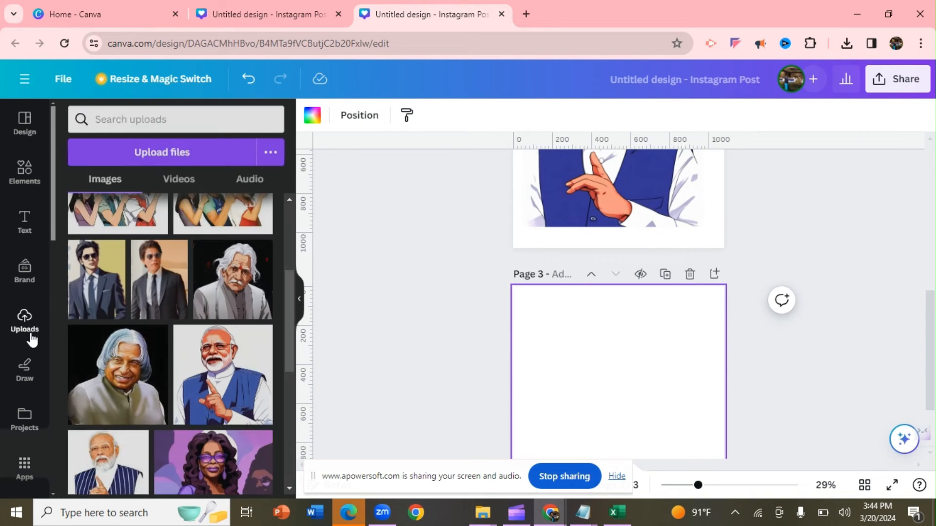
pyautogui.moveTo(288, 316); pyautogui.dragTo(278, 268)
pyautogui.click(228, 283)
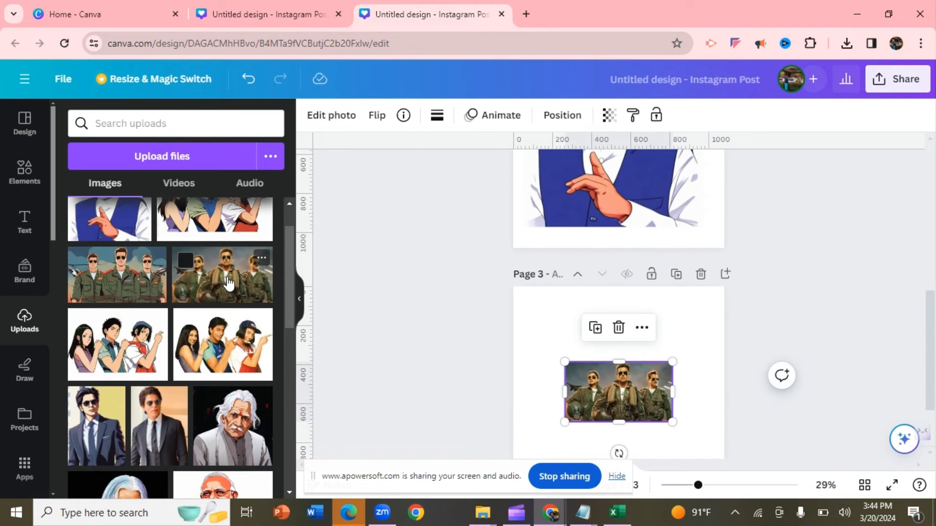
pyautogui.moveTo(565, 362); pyautogui.dragTo(513, 333)
pyautogui.moveTo(673, 329); pyautogui.dragTo(724, 303)
pyautogui.moveTo(618, 424); pyautogui.dragTo(620, 456)
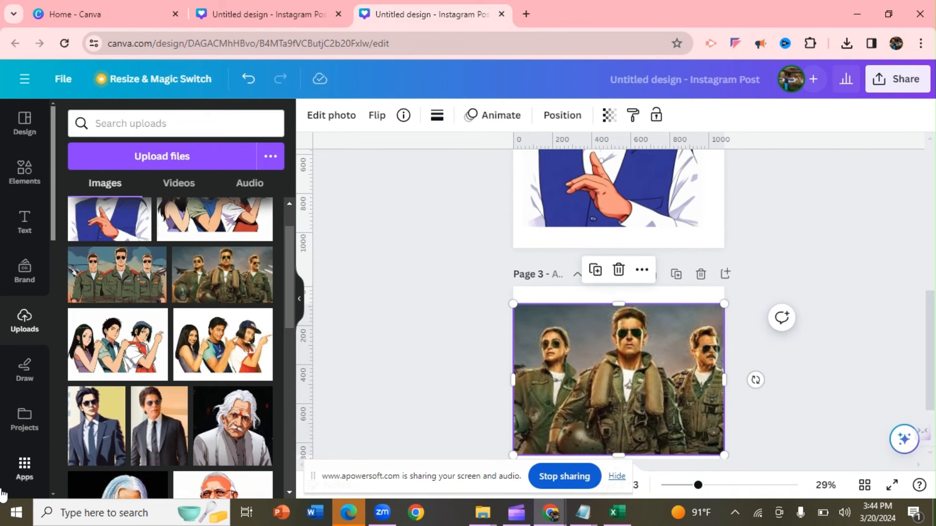
# - Turn the pilots photo on page 3 into anime art with the Animeify app, replacing the original
pyautogui.click(25, 468)
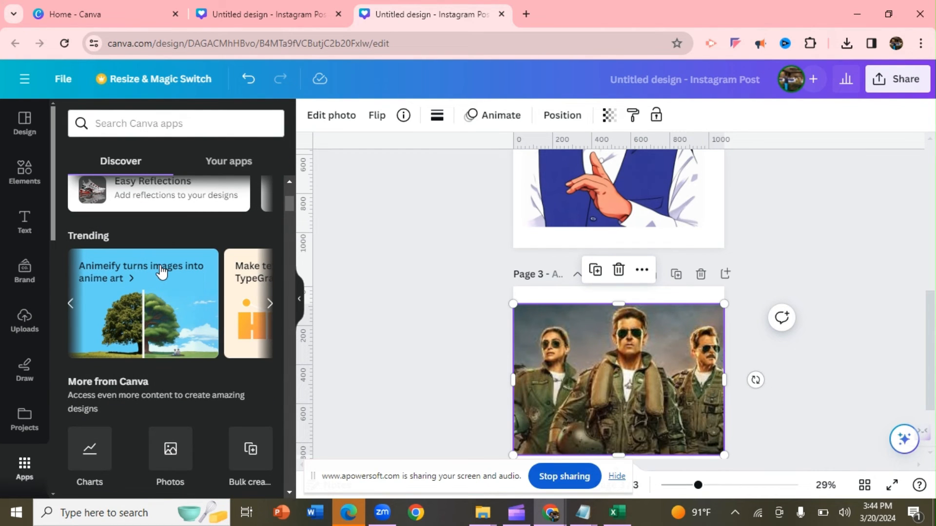
pyautogui.click(163, 273)
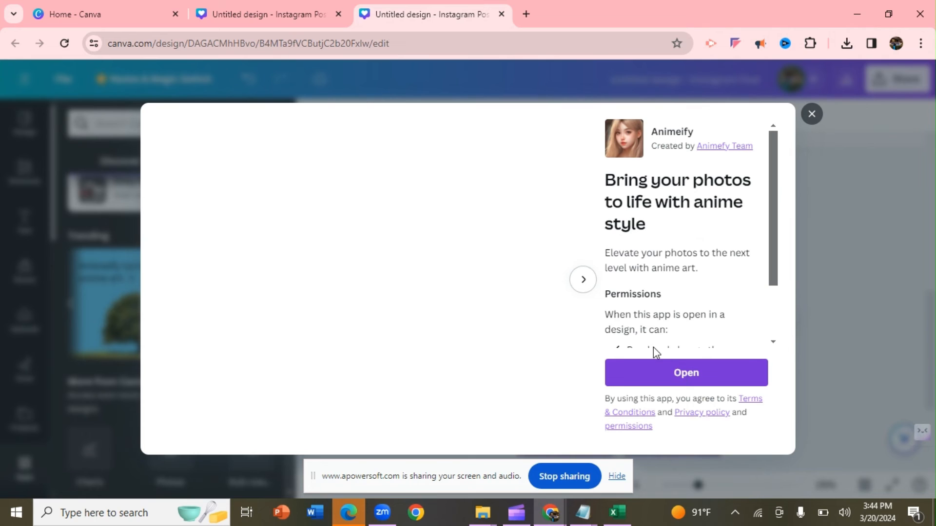
pyautogui.click(669, 369)
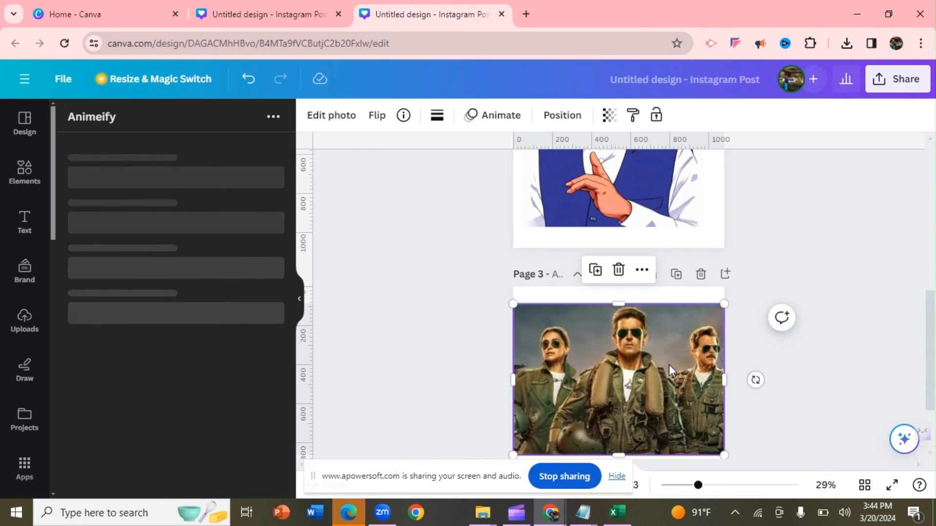
pyautogui.click(214, 215)
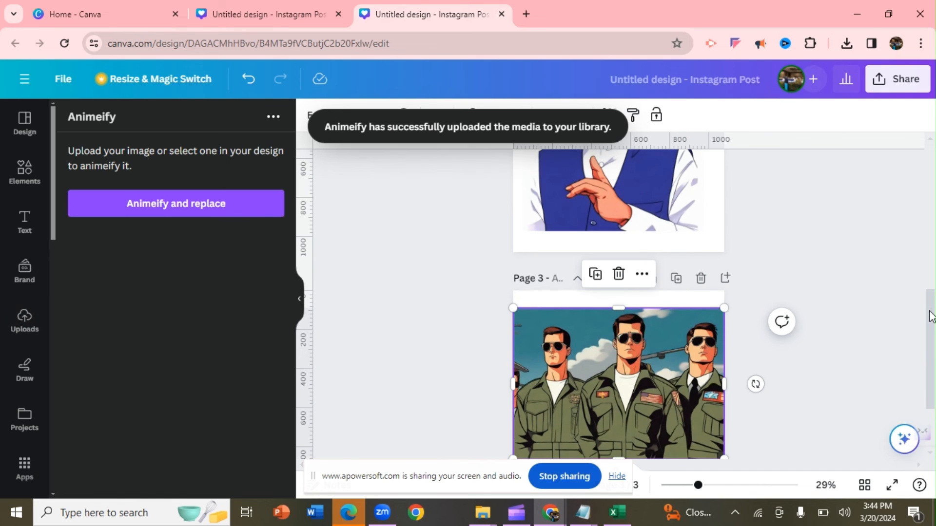
# - Review the anime-style images on the pages of the design
pyautogui.moveTo(931, 316); pyautogui.dragTo(927, 297)
pyautogui.scroll(5, 914, 257)
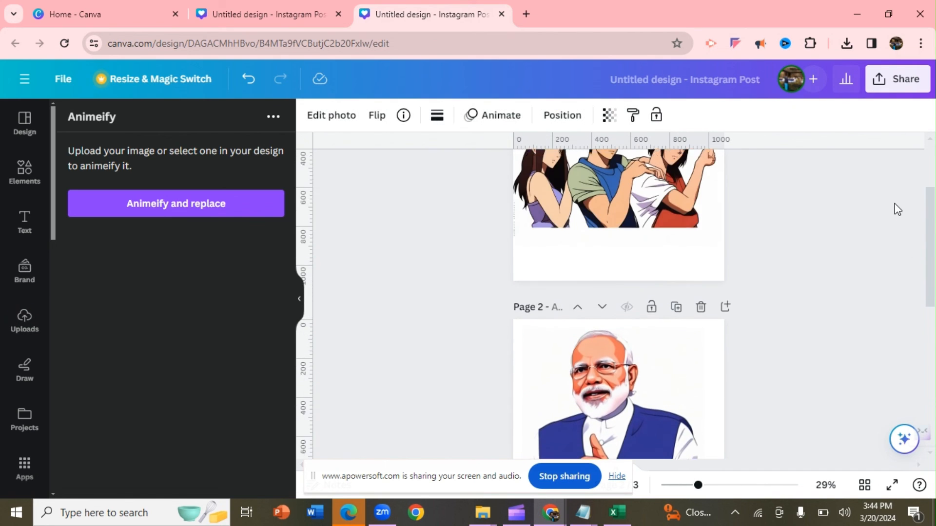
pyautogui.scroll(-2, 887, 163)
pyautogui.scroll(-1, 911, 202)
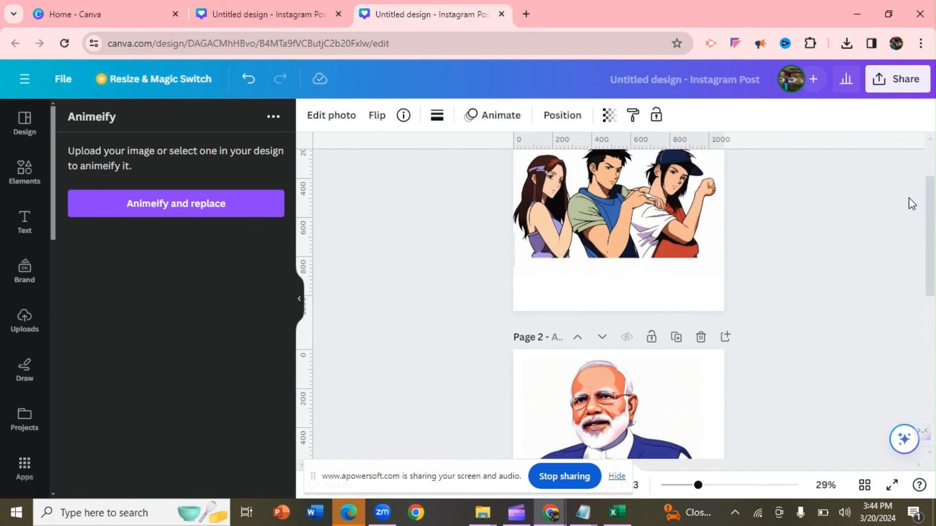
pyautogui.scroll(-5, 910, 199)
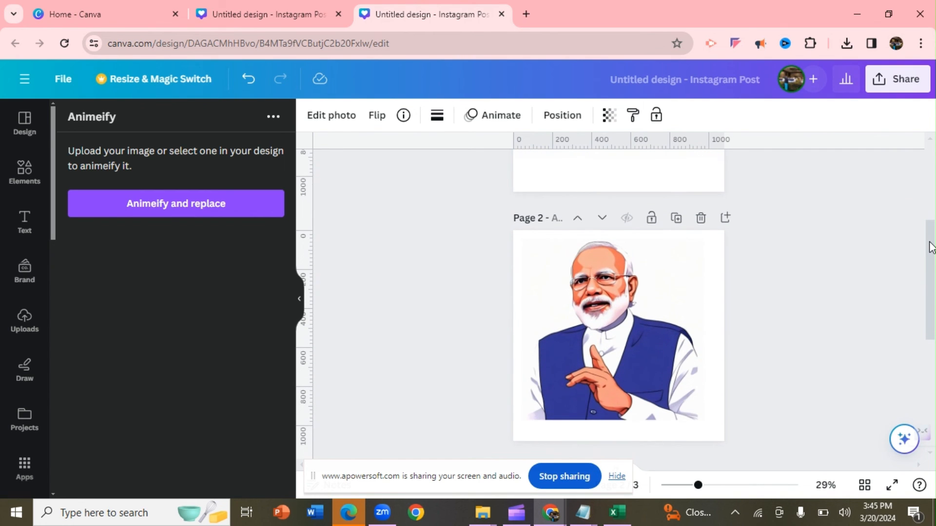
pyautogui.moveTo(934, 262)
pyautogui.mouseDown()
pyautogui.moveTo(933, 333)
pyautogui.moveTo(919, 265)
pyautogui.mouseUp()
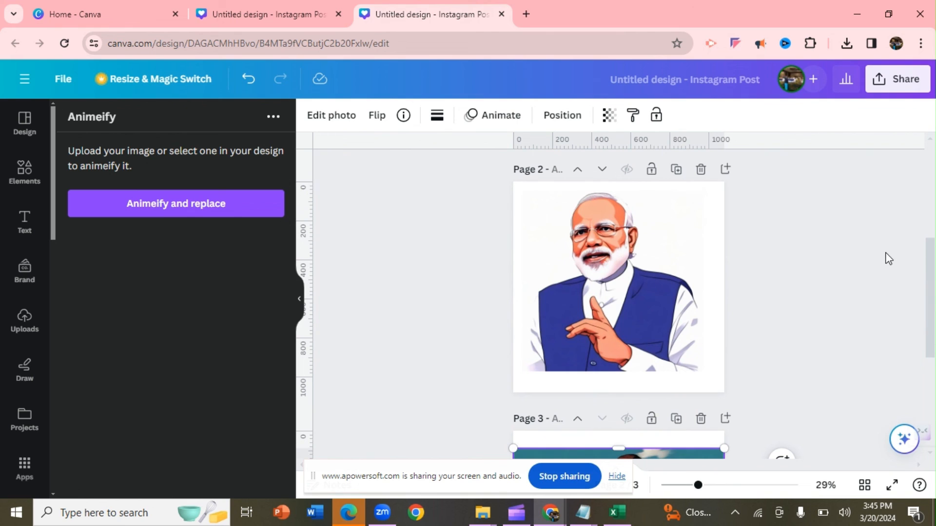